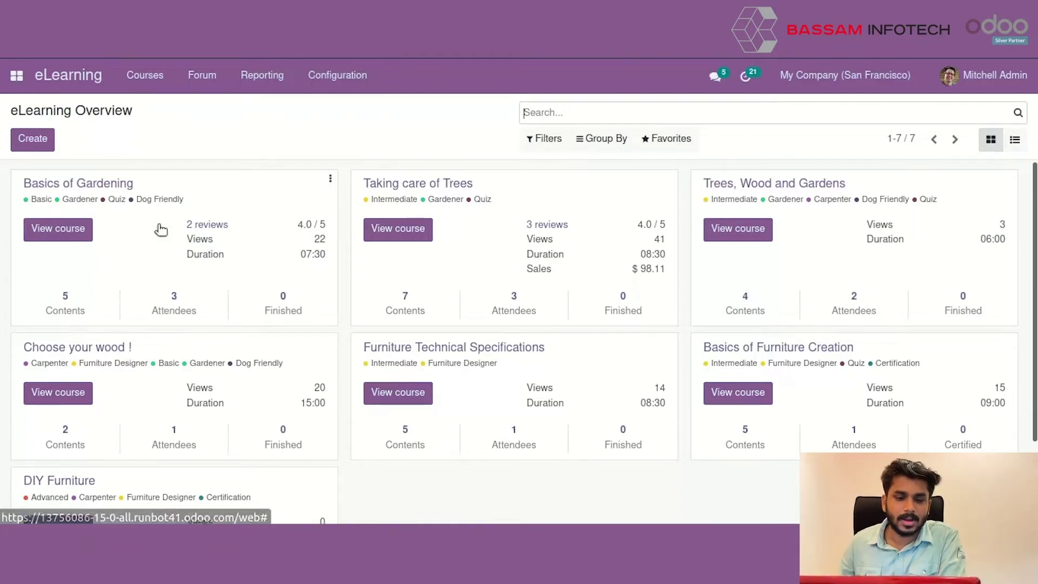
- In the Basics of Gardening course, add a content section named 'section 1' and start a new content item
click(117, 185)
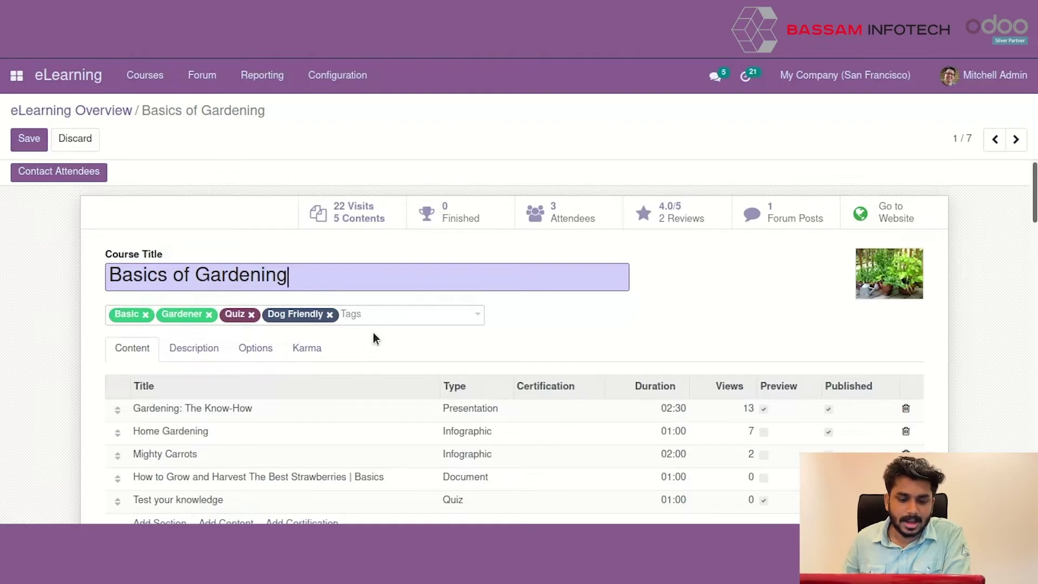
scroll(373, 332, down, 3)
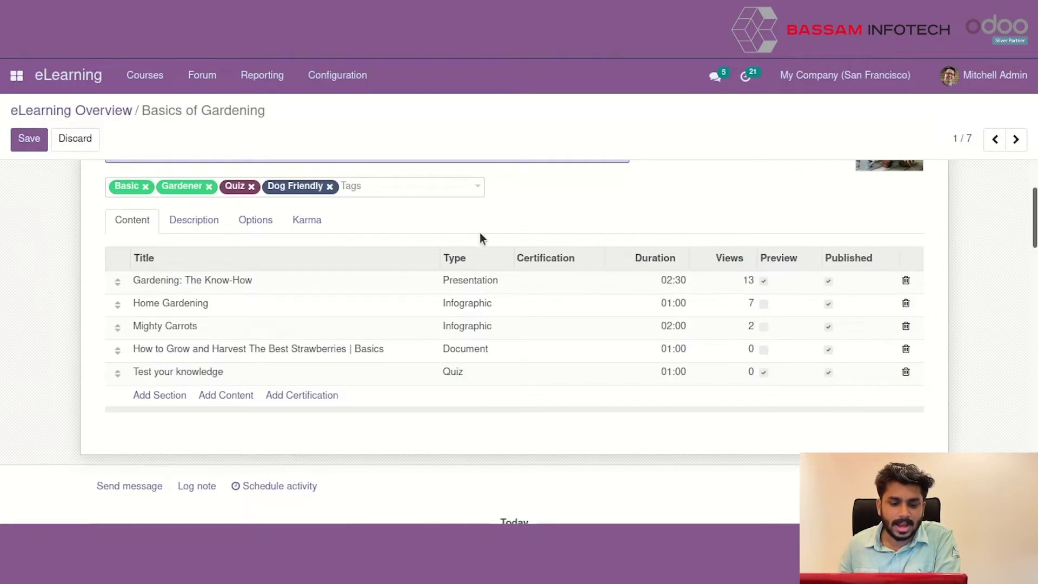
click(147, 393)
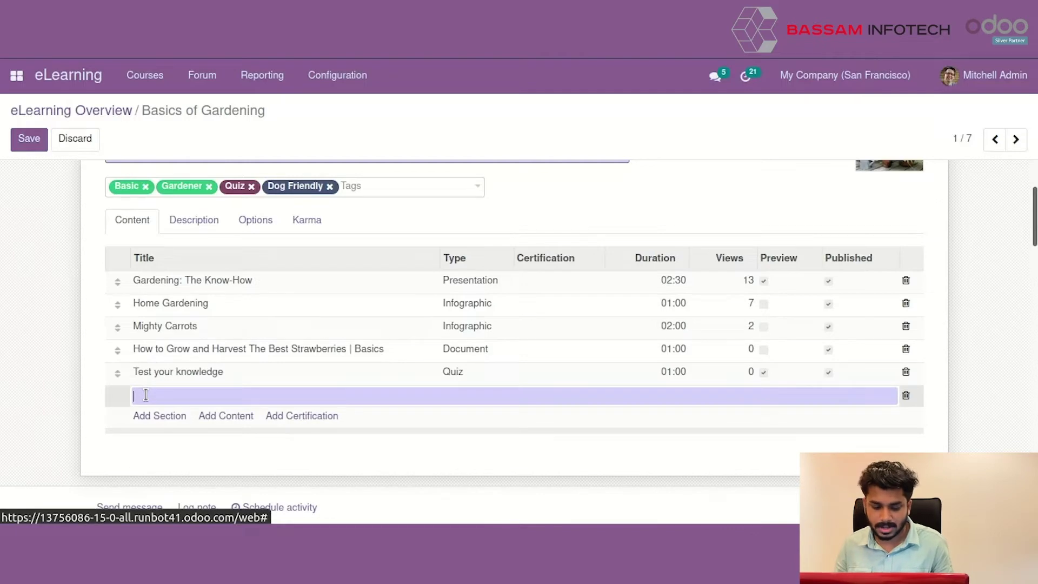
text(s)
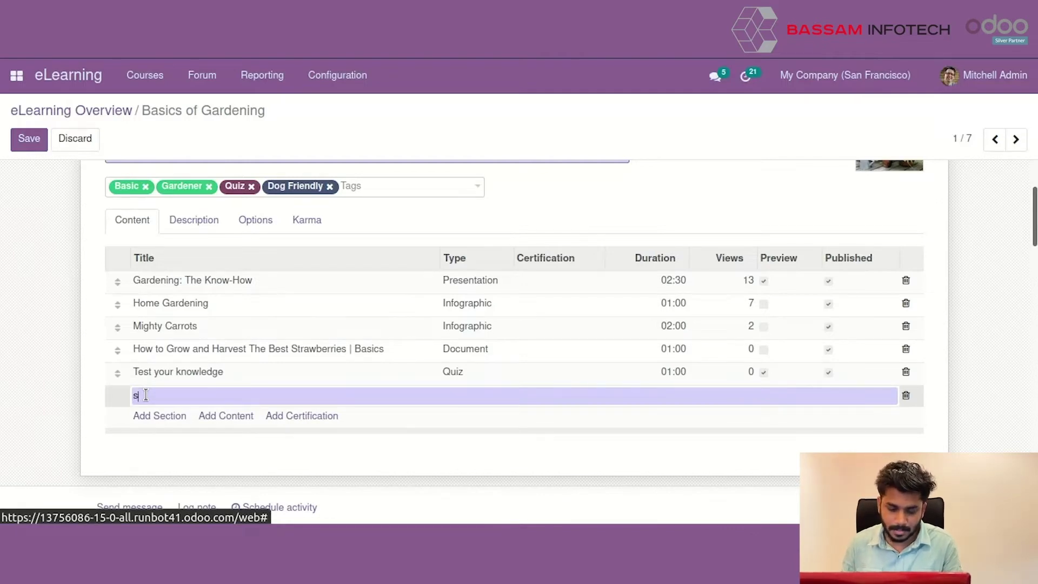
text(ection 1)
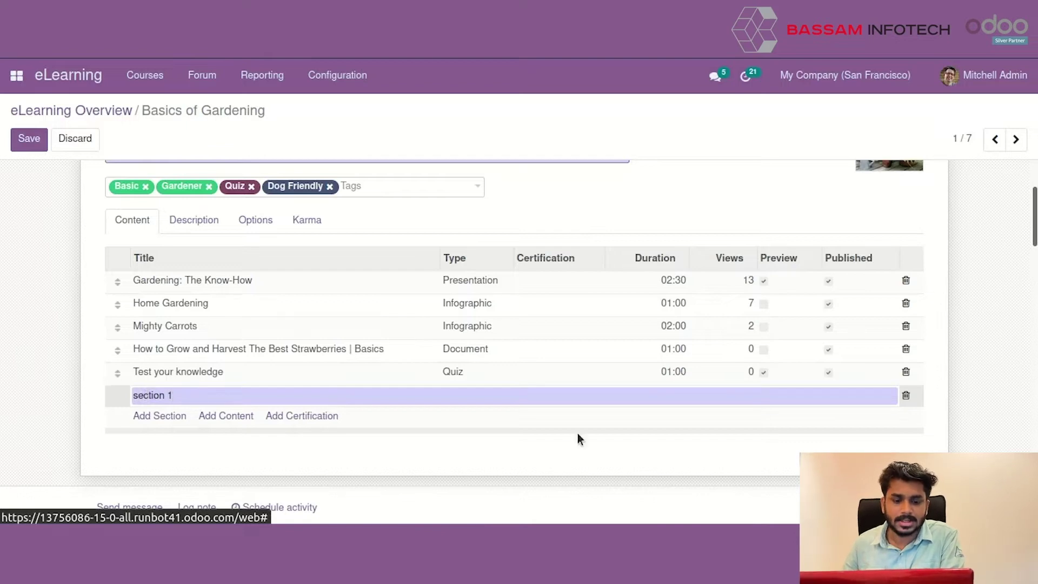
click(428, 448)
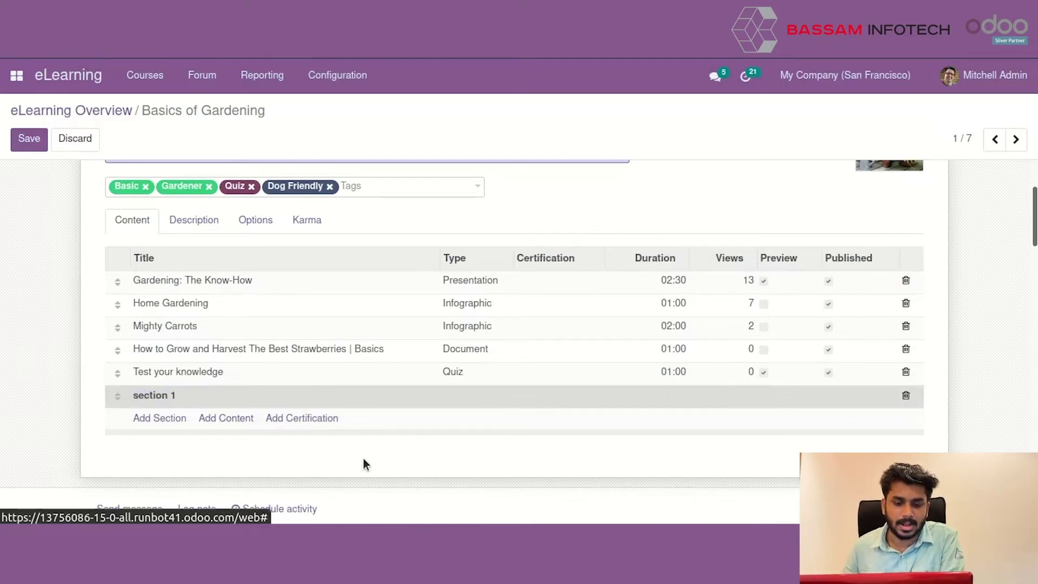
click(230, 420)
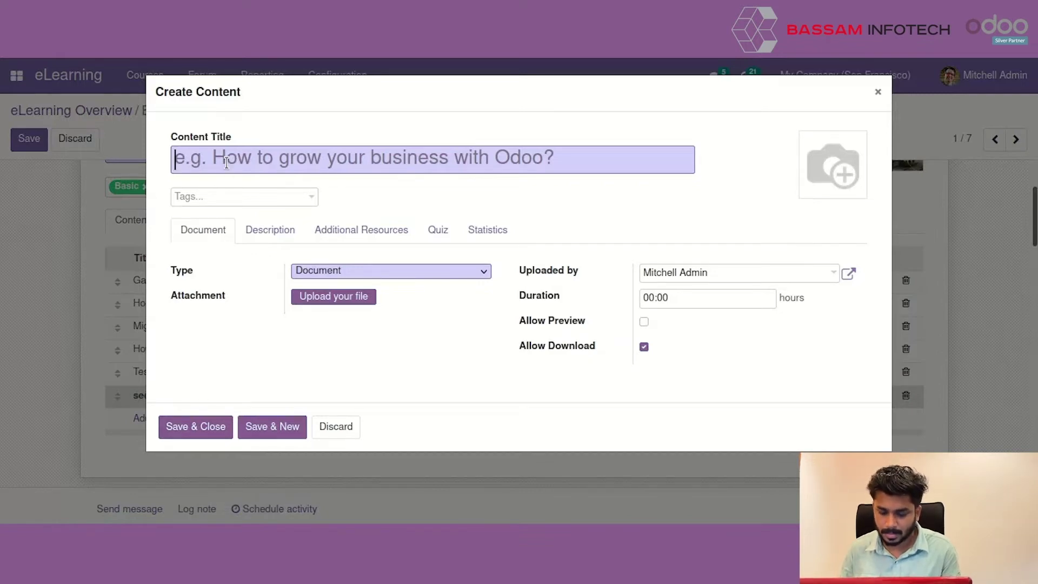
- Title the new content 'demo' and tag it Theory
text(demo)
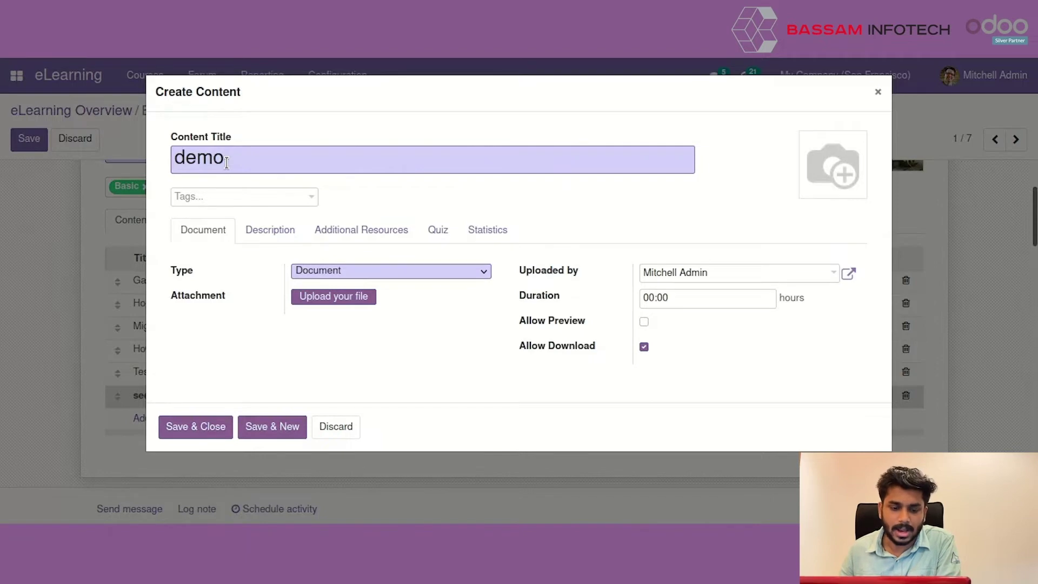
click(279, 200)
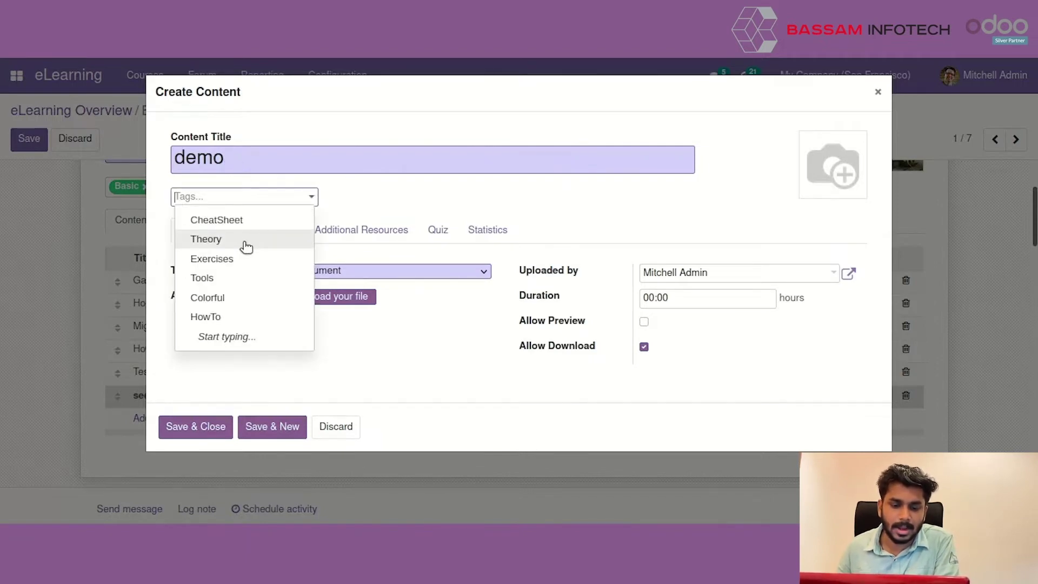
click(246, 243)
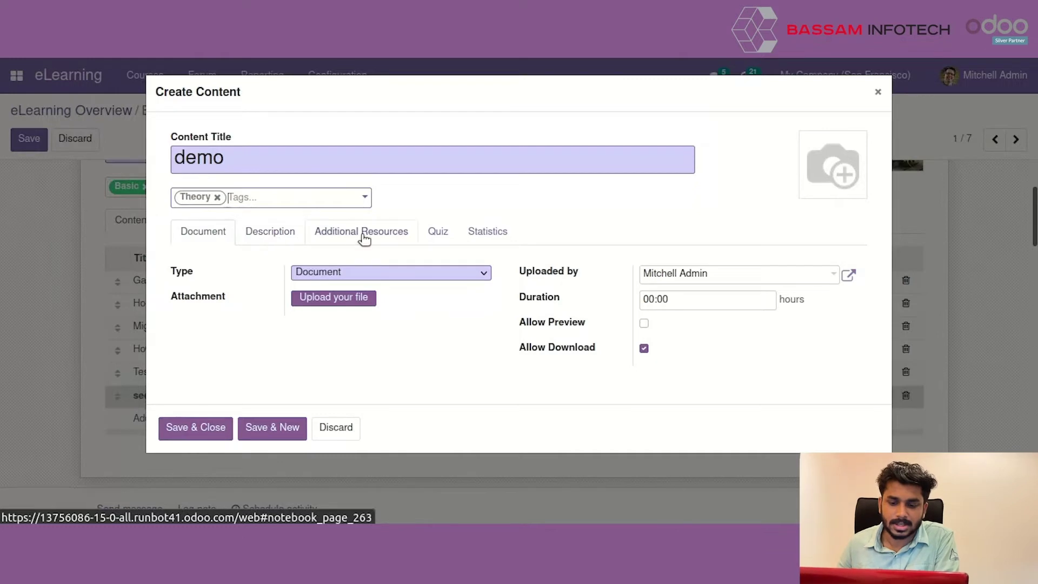
- Keep the content type as Document, then view its description and quiz rewards
click(403, 271)
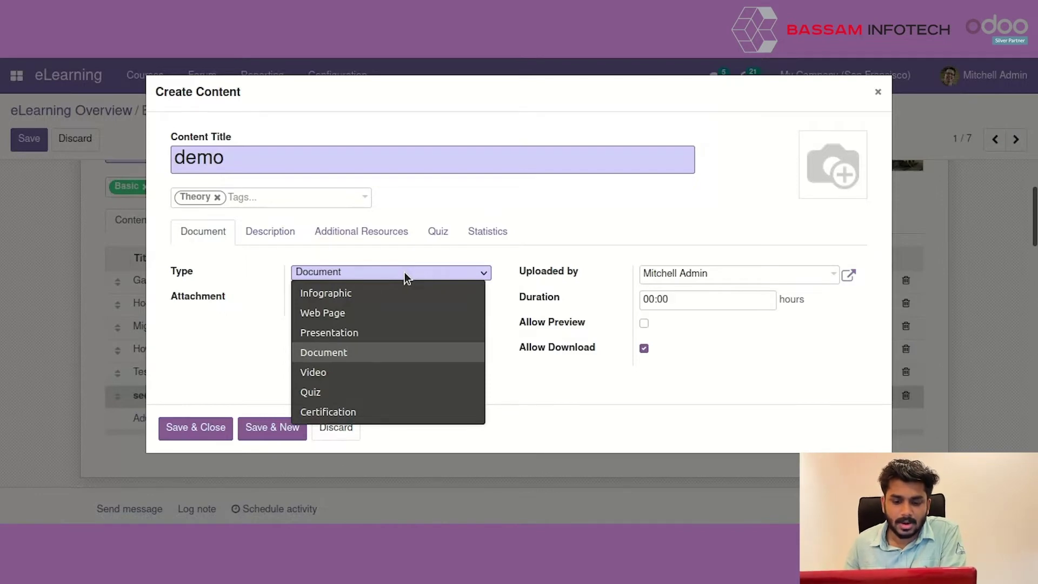
click(369, 352)
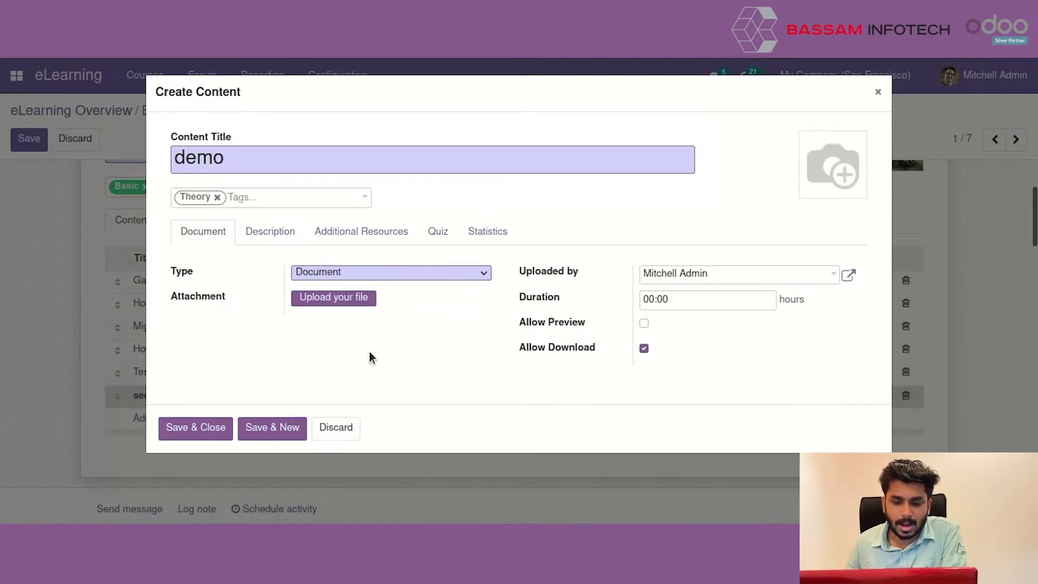
click(413, 274)
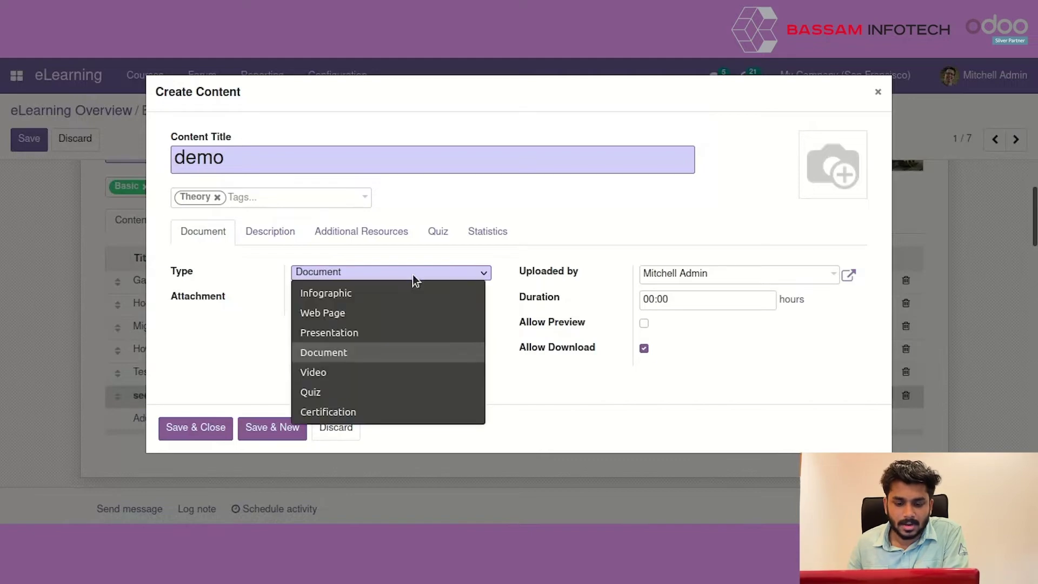
click(372, 374)
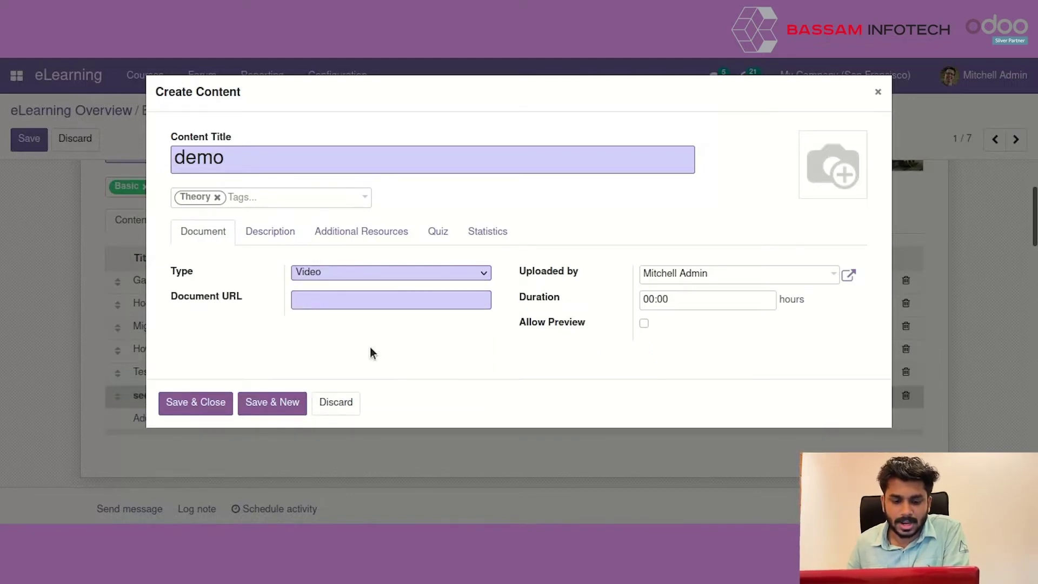
click(411, 273)
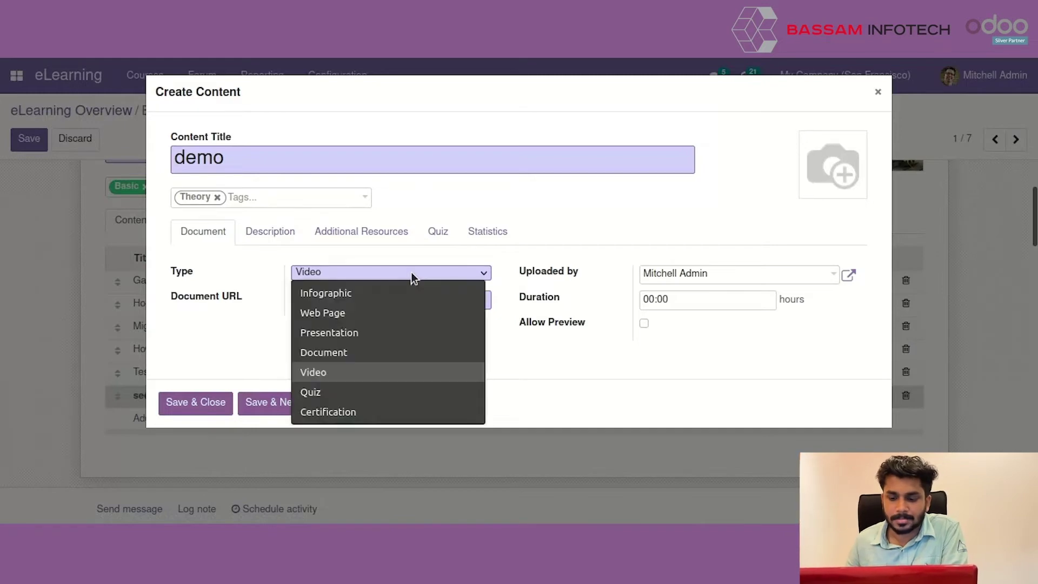
click(355, 357)
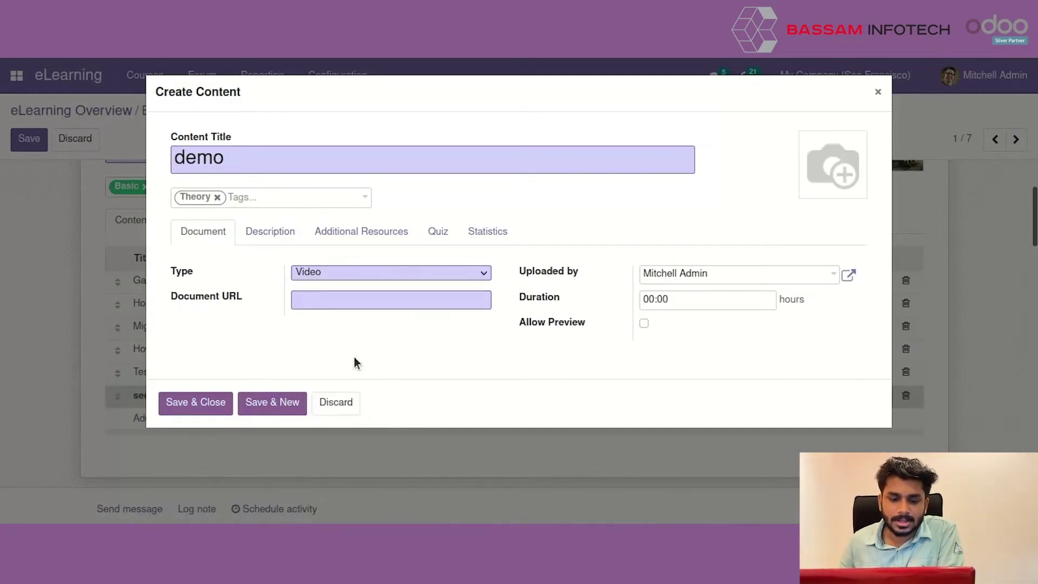
click(274, 234)
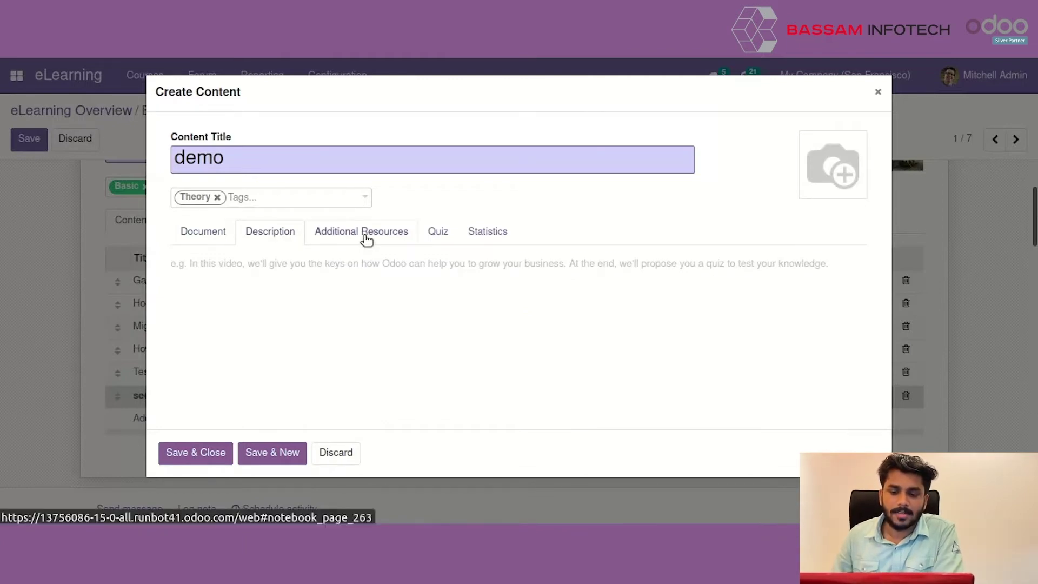
click(431, 238)
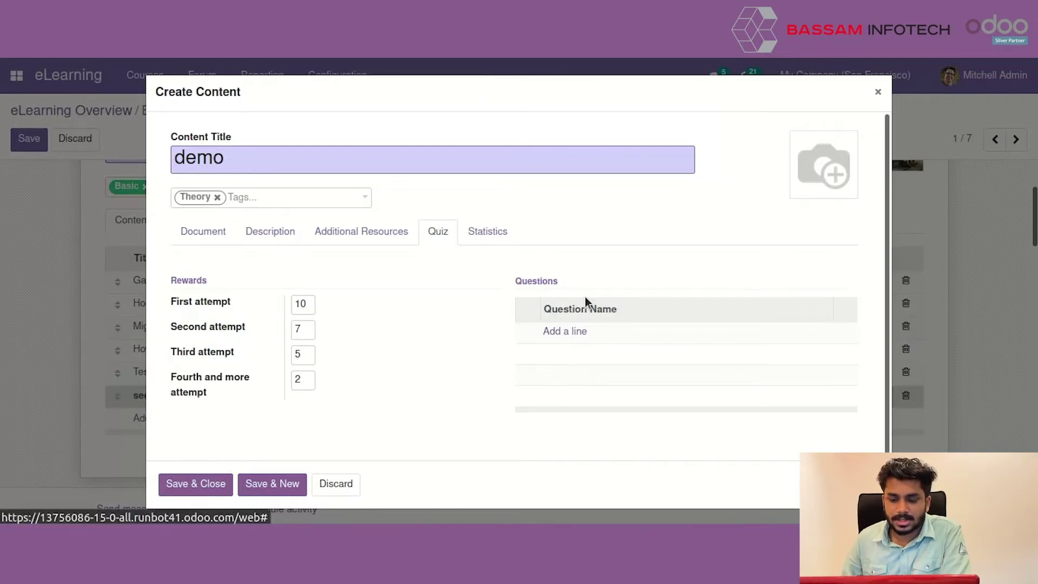
- Add the quiz question 'how many times do we need to water the plants'
click(579, 333)
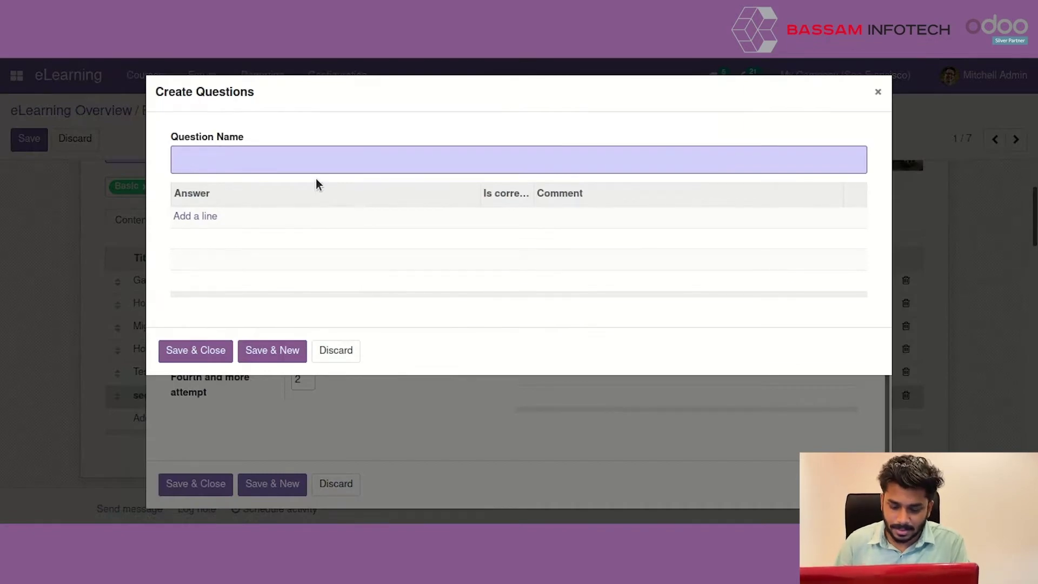
text(how)
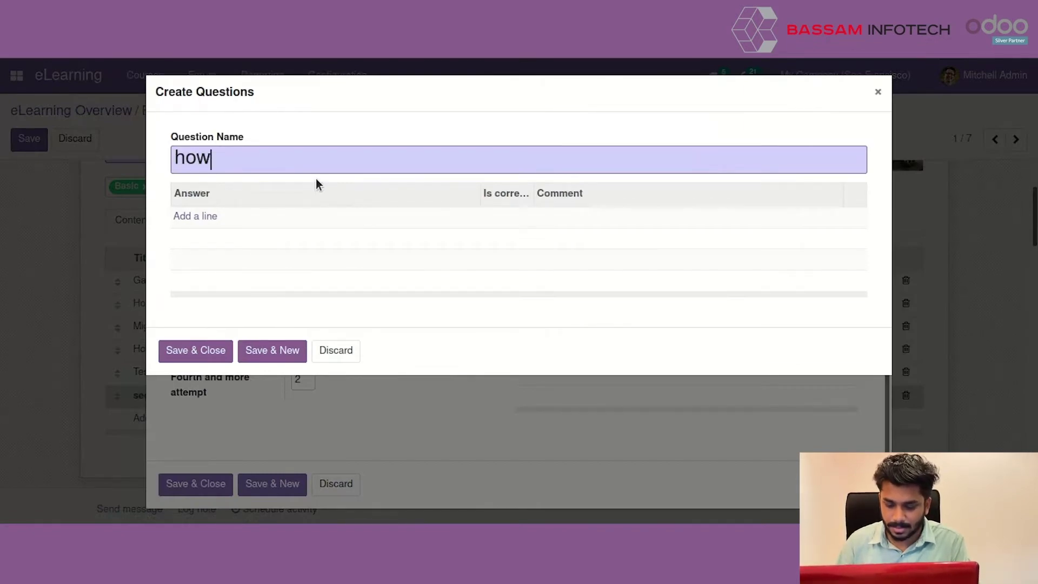
text( many)
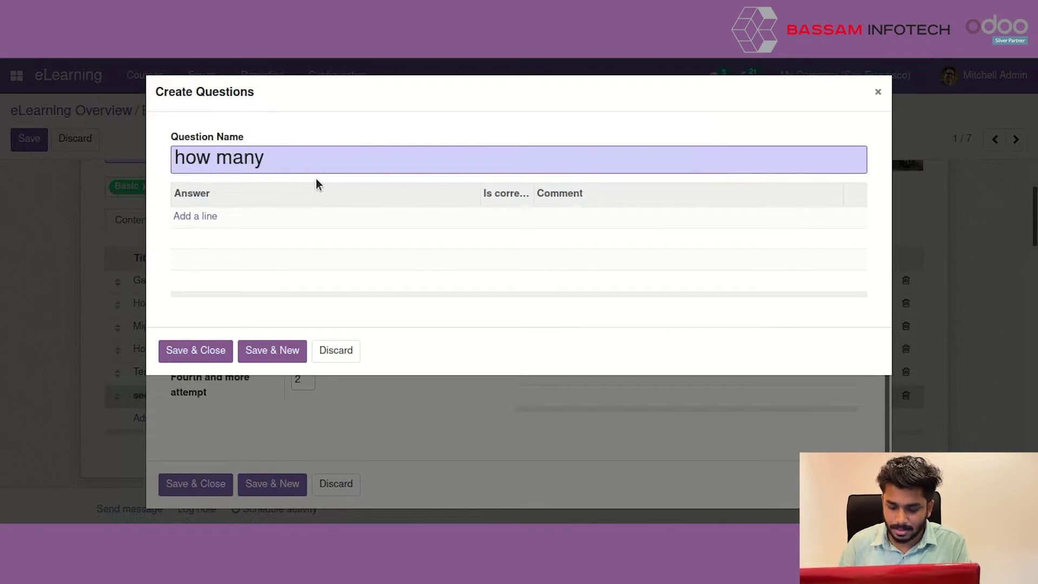
text( times )
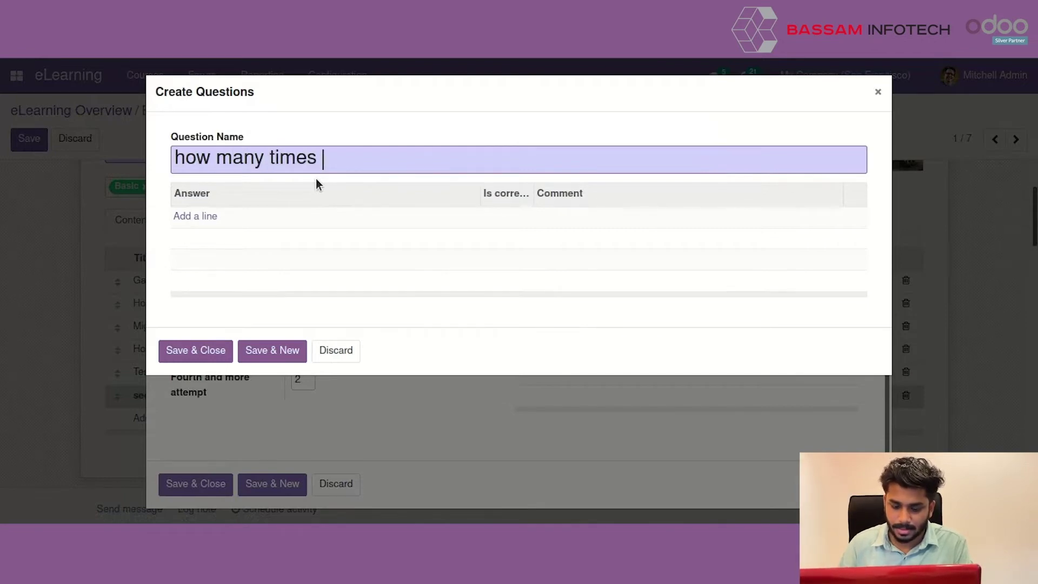
text(do we )
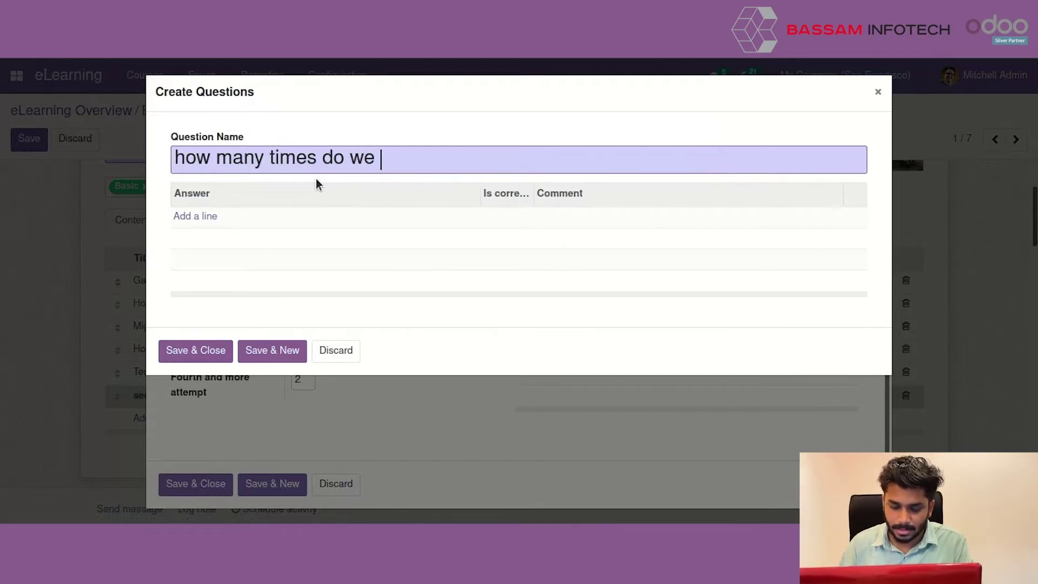
text(need )
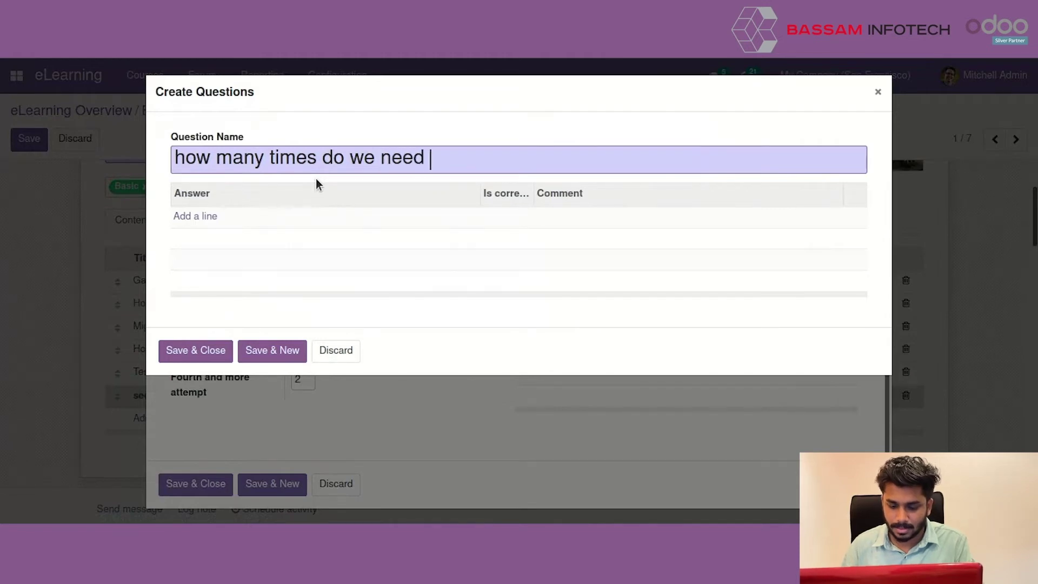
text(to wat)
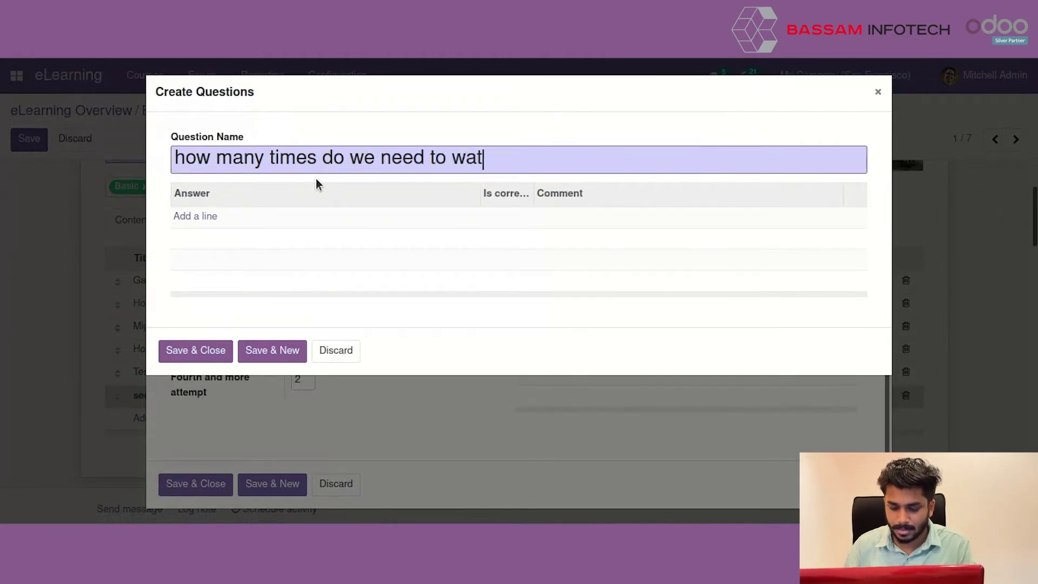
text(er )
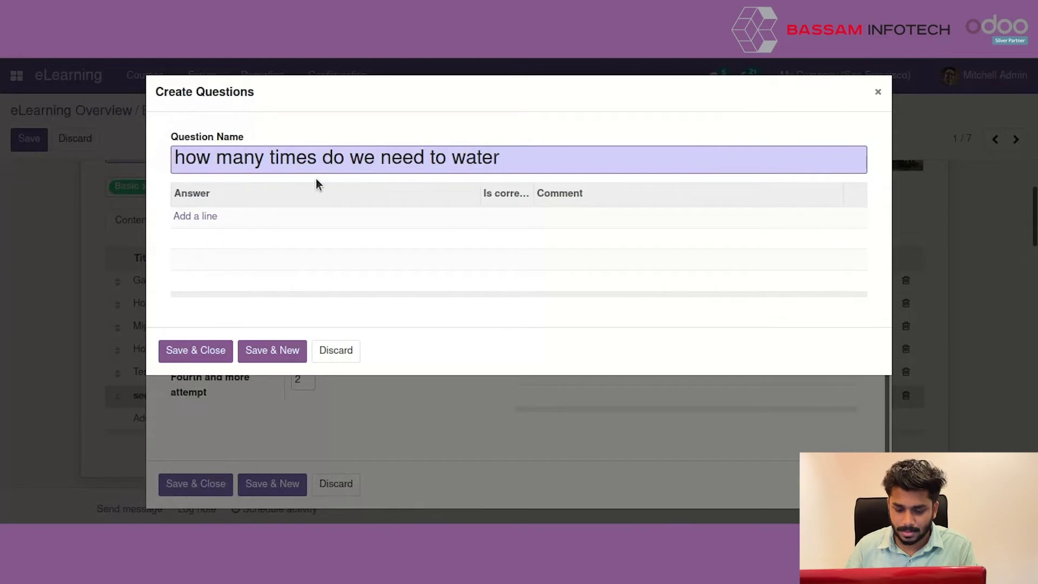
text(the plan)
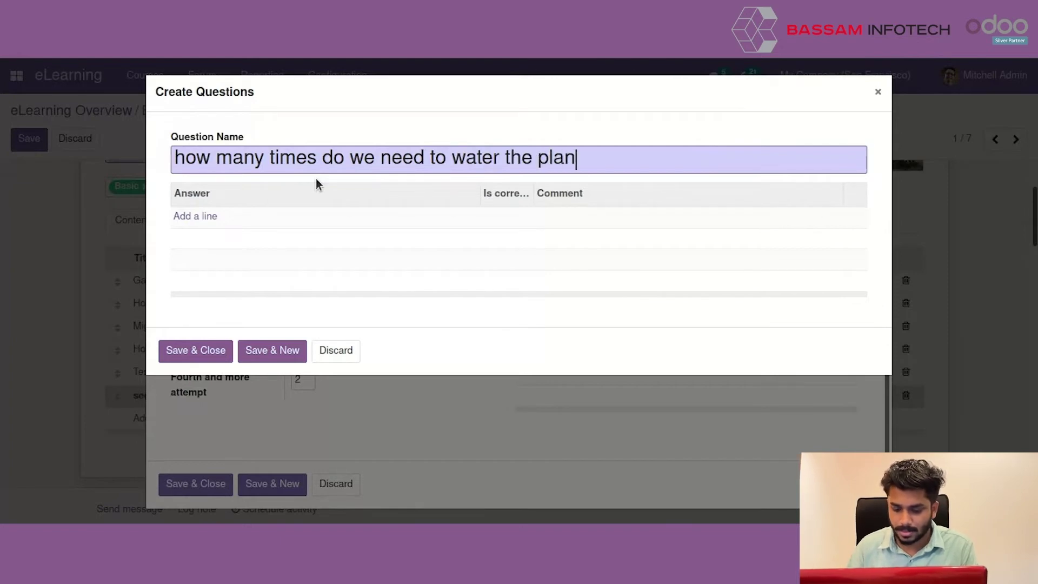
text(t)
key(BackSpace)
text(ts)
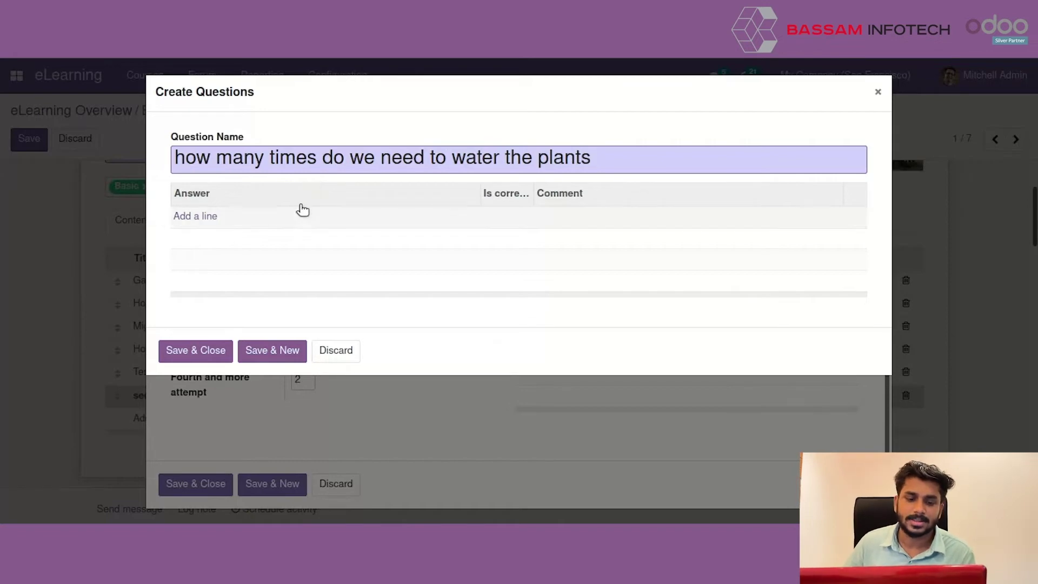
- Give it answers '2 times' (correct) and '3 times', then save the question
click(220, 218)
text(2 times)
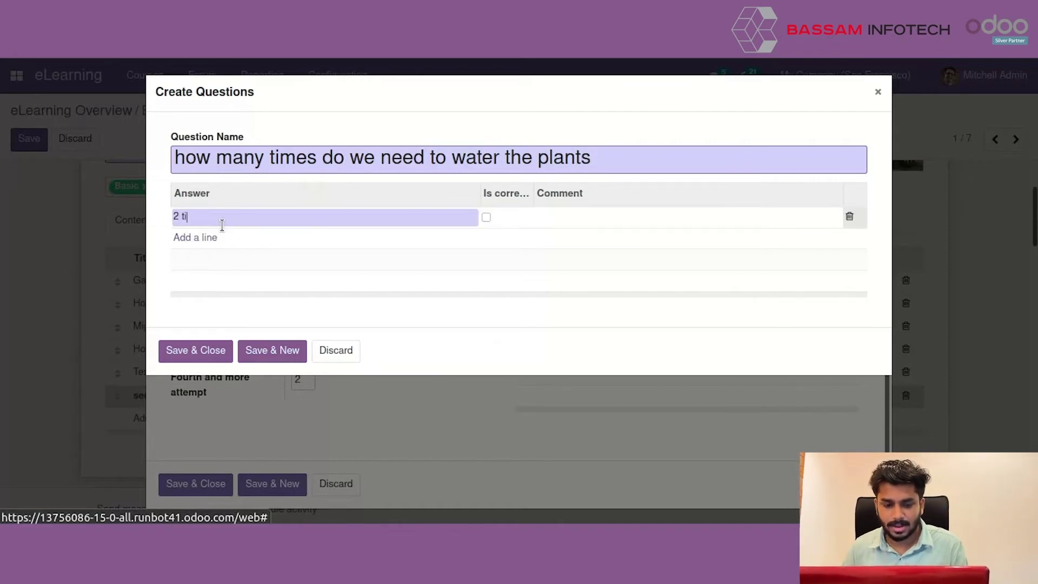
click(199, 236)
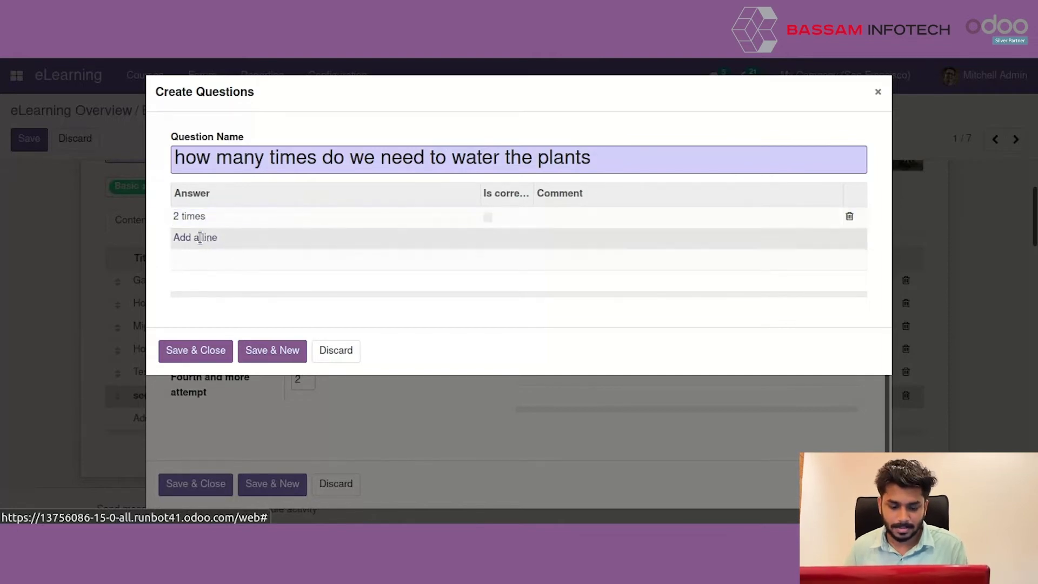
text(3 times)
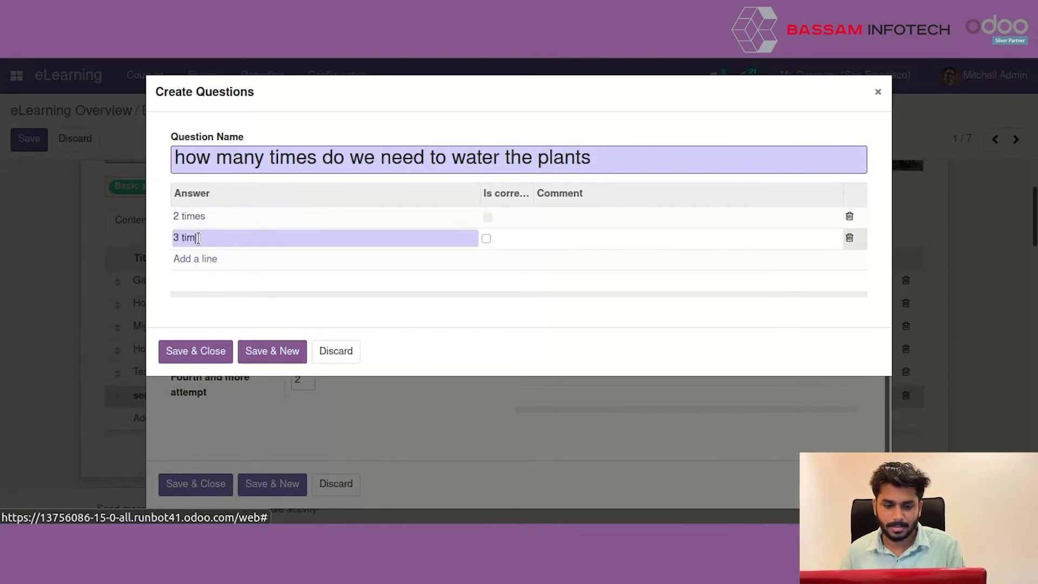
click(487, 217)
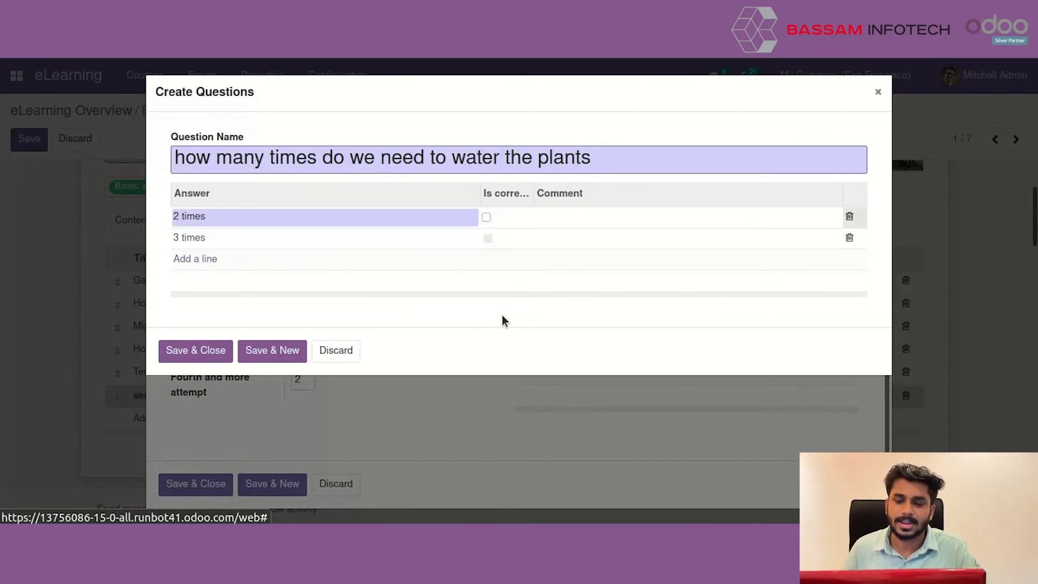
click(486, 217)
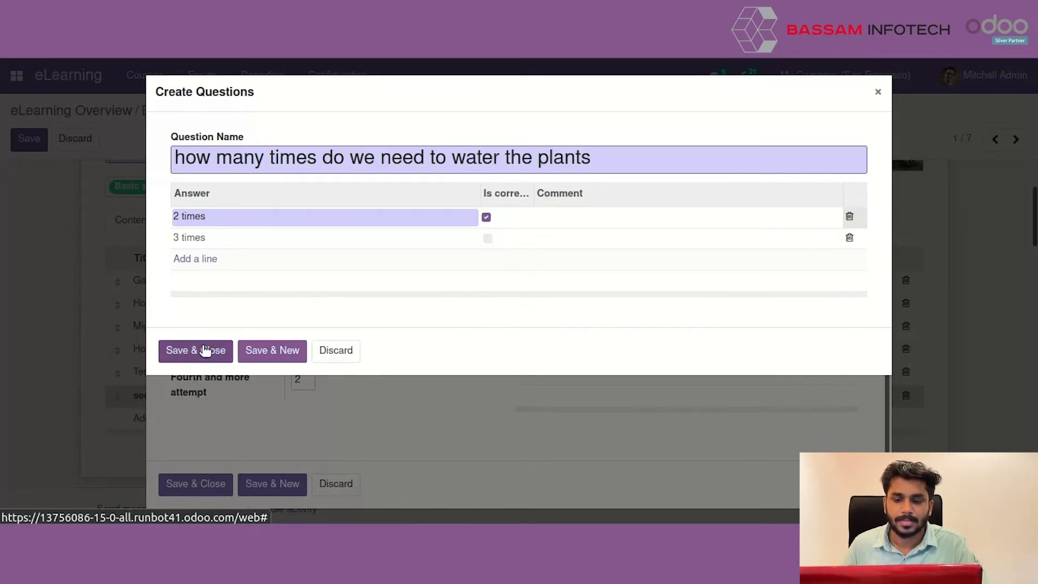
click(192, 361)
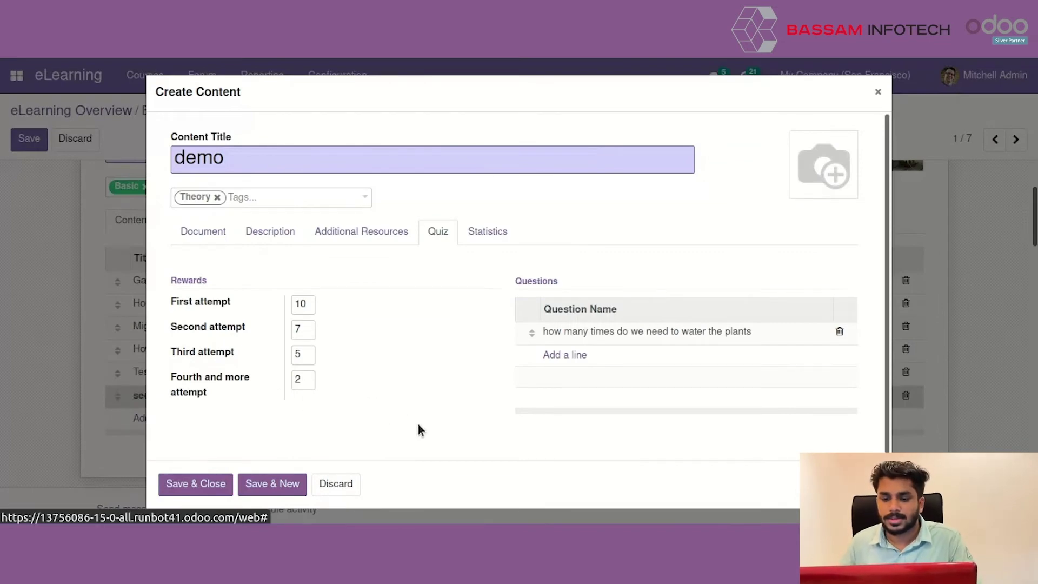
- Show the demo content's statistics, with 0 views and 0 comments
click(493, 234)
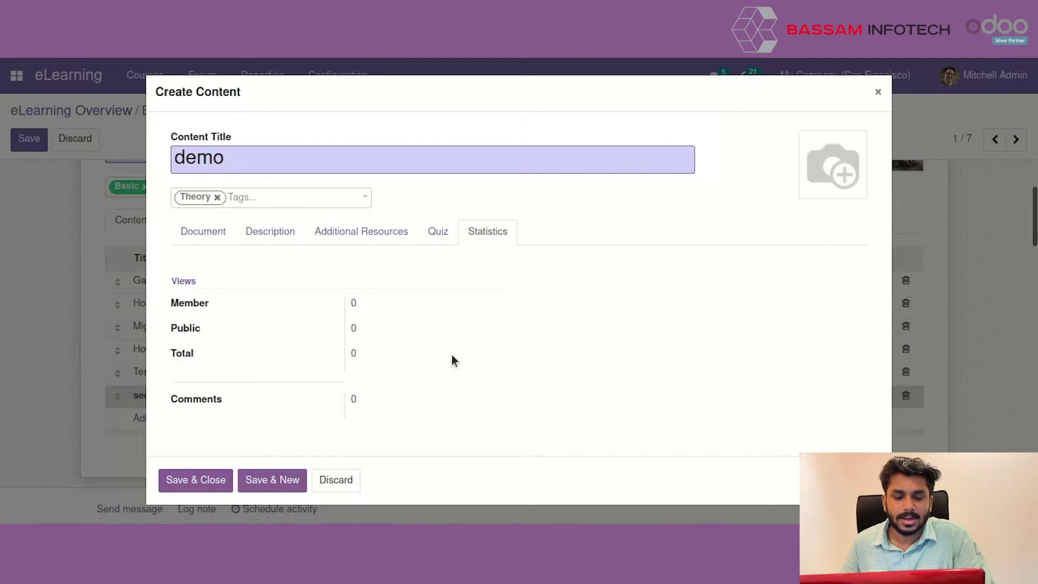
- Save demo into section 1, then review the course's description and option settings
click(209, 480)
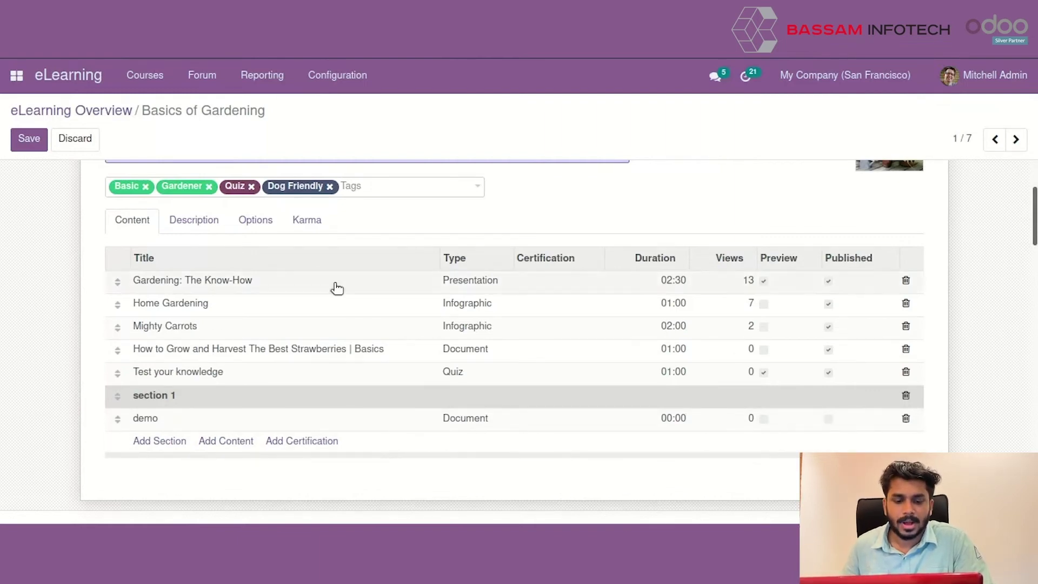
click(211, 217)
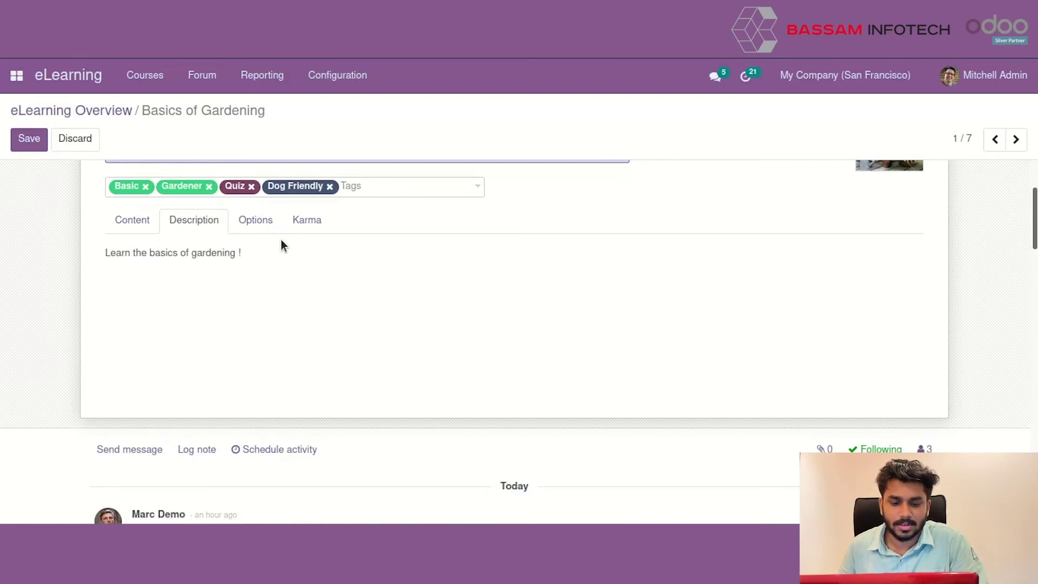
click(251, 222)
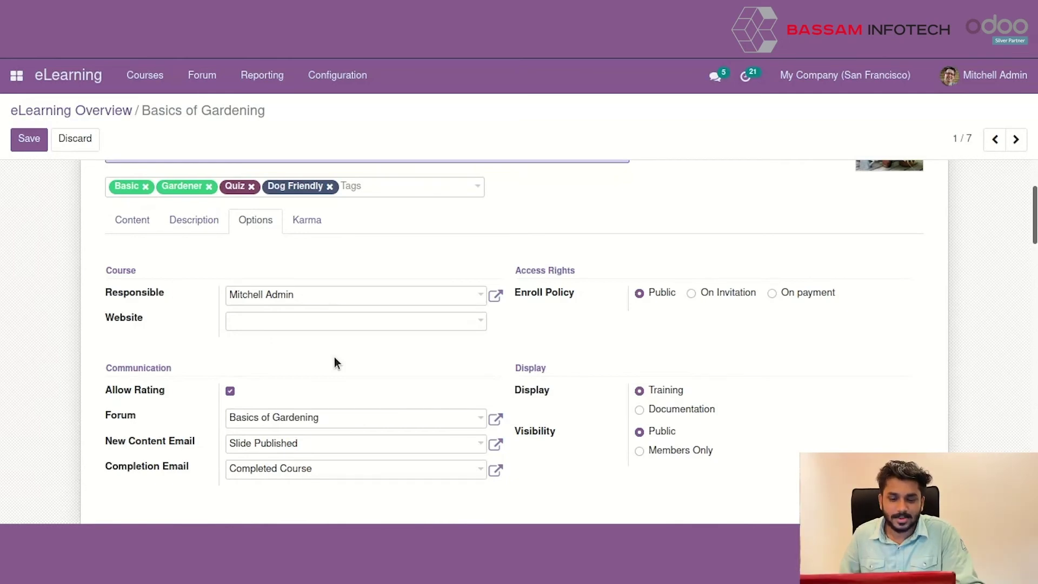
- Review the karma settings (rewards 5 and 10, thresholds 10, 3, 3), then go to the website
click(307, 221)
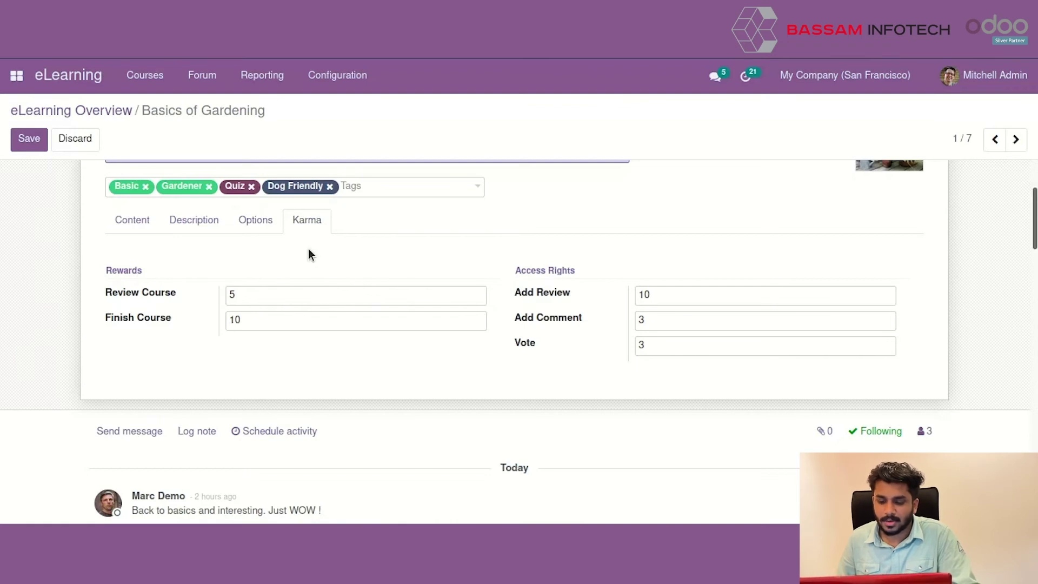
scroll(317, 261, up, 3)
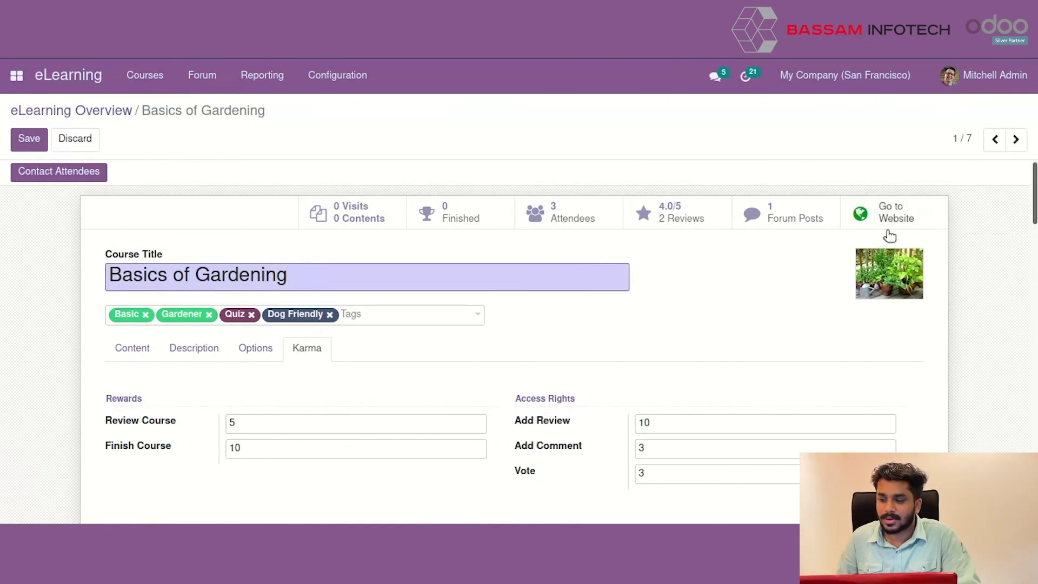
click(901, 207)
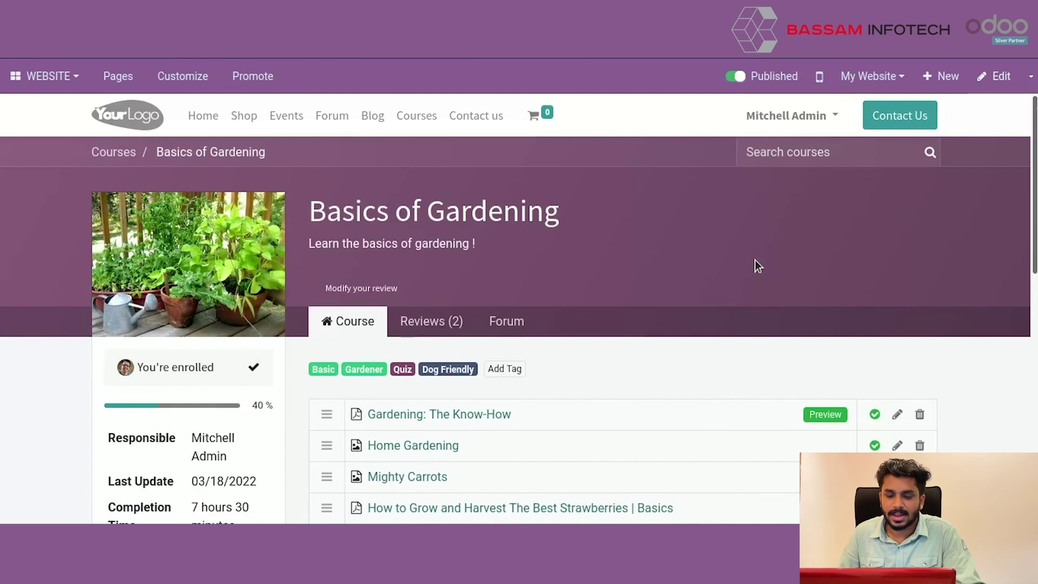
- Scroll the course page to confirm section 1 lists demo, then return to the top
scroll(755, 261, down, 3)
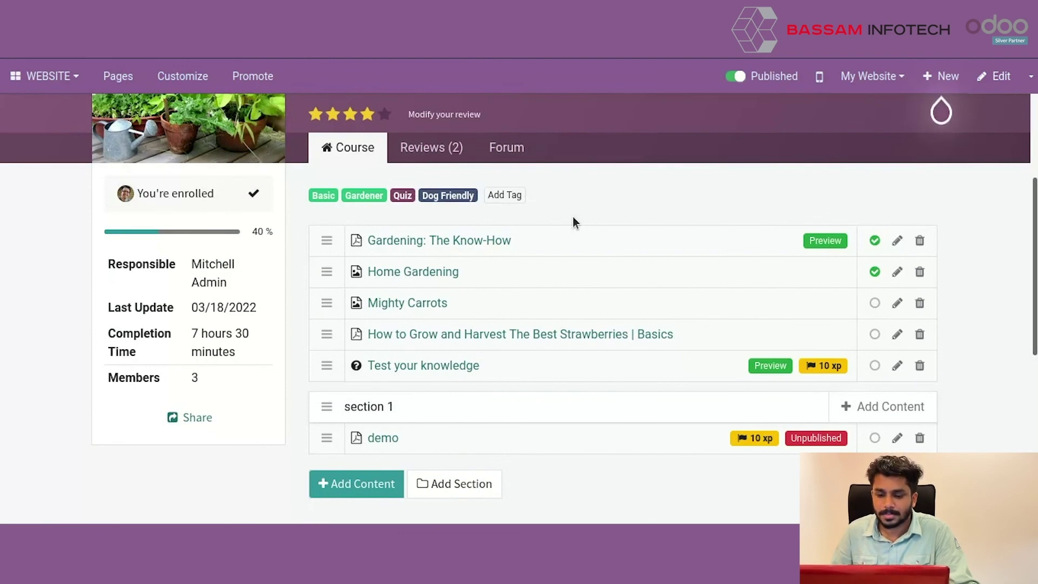
mouse_move(810, 341)
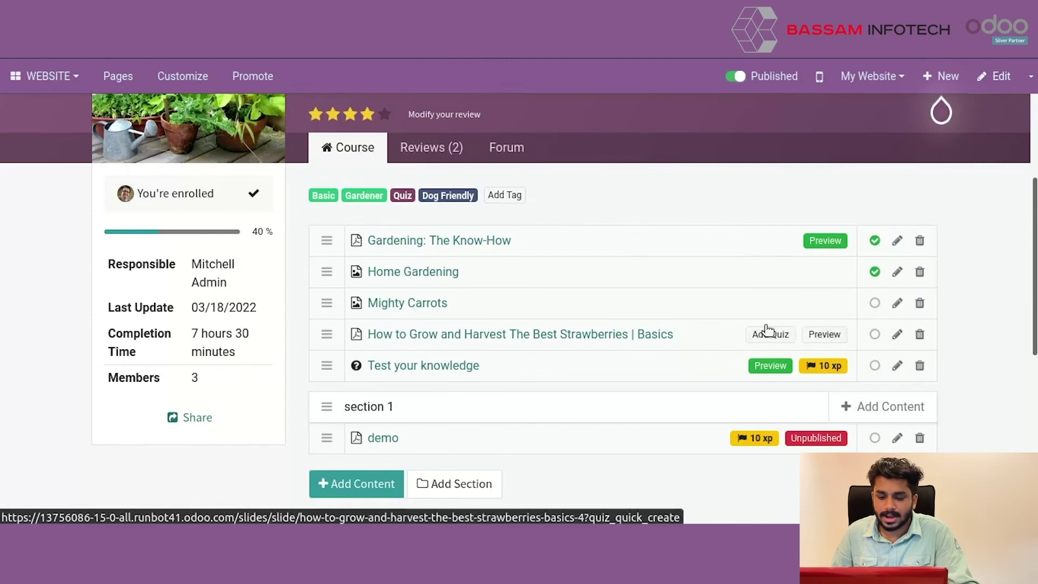
scroll(640, 311, up, 3)
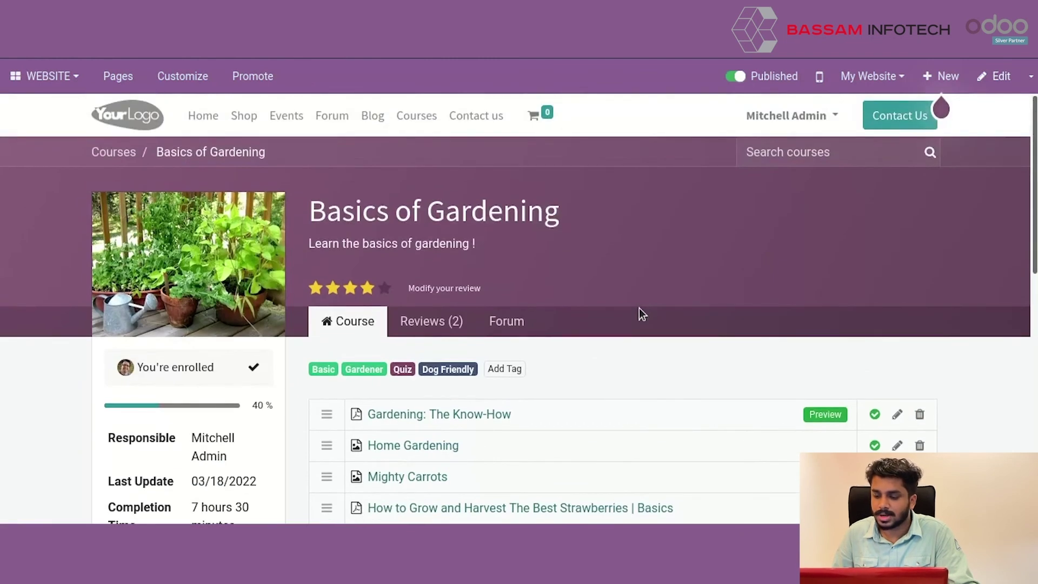